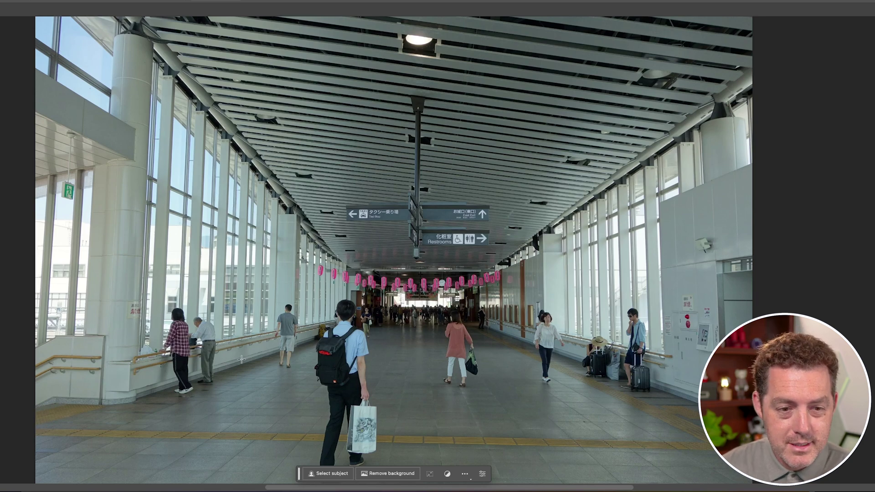
Try Generative Fill with the prompt "remove all people" across the whole lower concourse and browse its variations.
{"action": "left_click_drag", "start_coordinate": [117, 236], "coordinate": [709, 480]}
{"action": "left_click", "coordinate": [322, 219]}
{"action": "type", "text": "remove all people"}
{"action": "key", "text": "Return"}
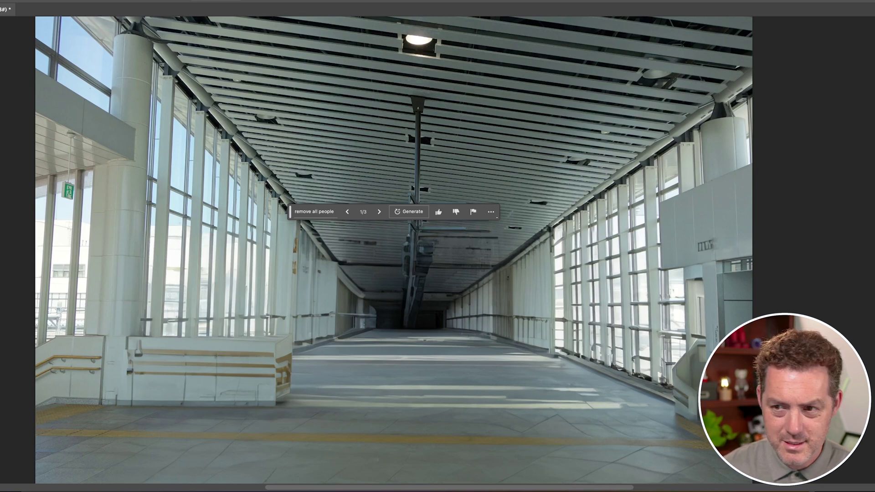
{"action": "left_click", "coordinate": [379, 212]}
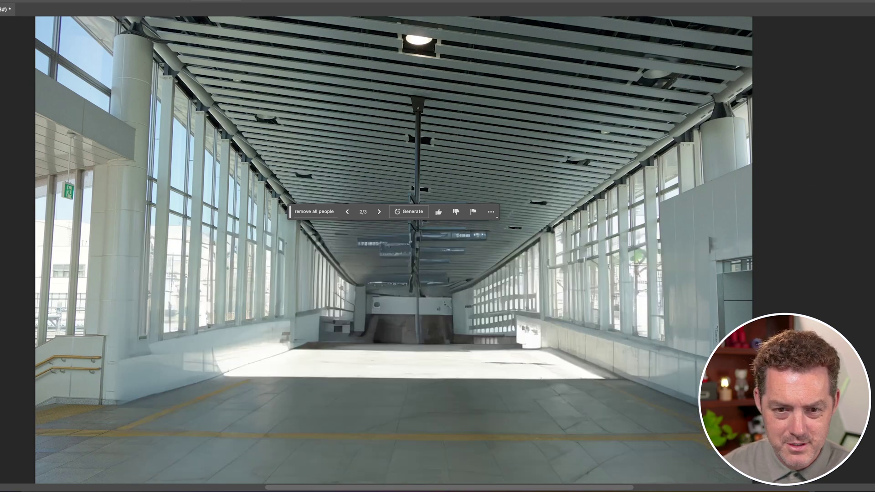
{"action": "left_click", "coordinate": [379, 212]}
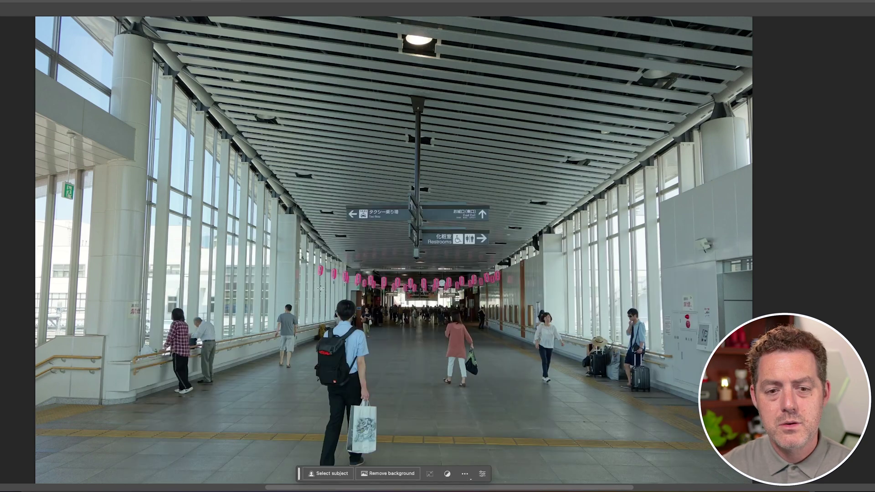
Remove the man with the black backpack using Generative Fill with the prompt "remove this person".
{"action": "left_click_drag", "start_coordinate": [320, 301], "coordinate": [377, 479]}
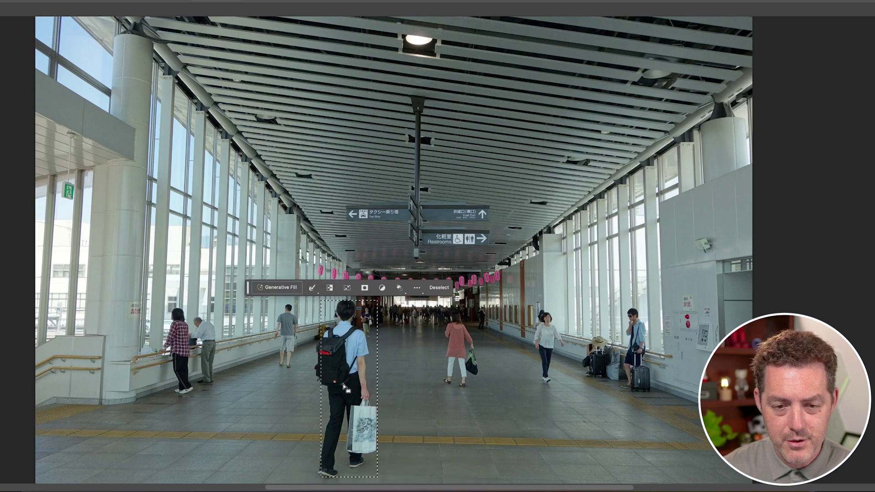
{"action": "type", "text": "remove this person"}
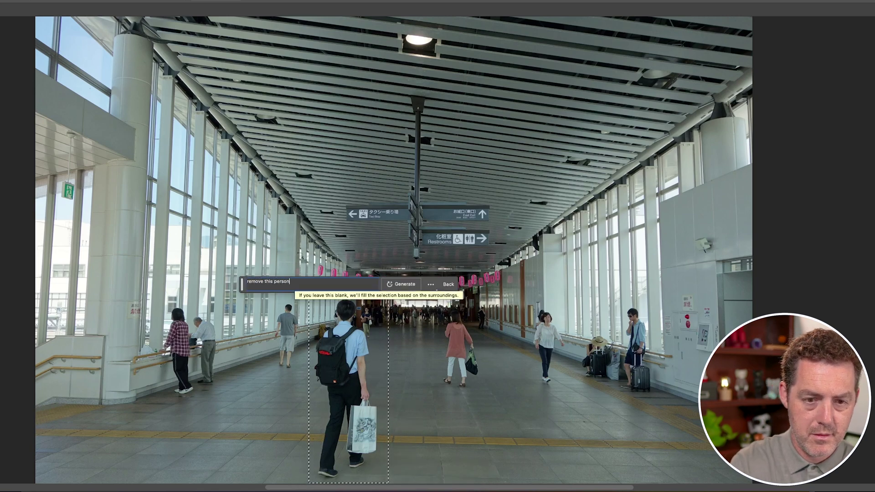
{"action": "left_click", "coordinate": [401, 284]}
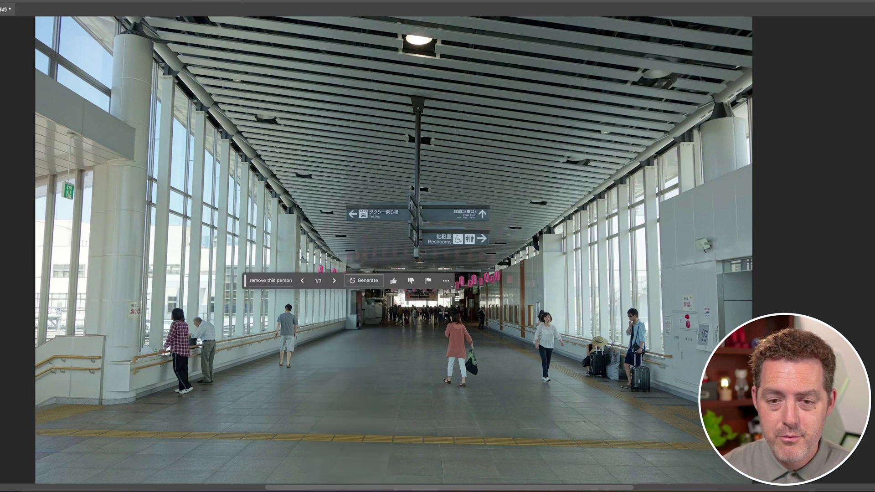
Remove the woman in the coral top using Generative Fill with the prompt "remove this person".
{"action": "left_click_drag", "start_coordinate": [441, 310], "coordinate": [480, 391]}
{"action": "left_click", "coordinate": [385, 403]}
{"action": "type", "text": "remove this person"}
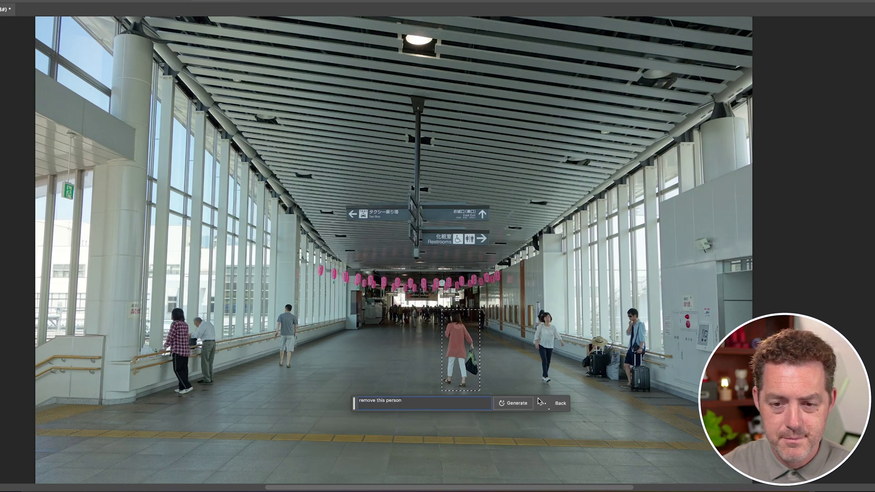
{"action": "left_click", "coordinate": [514, 403]}
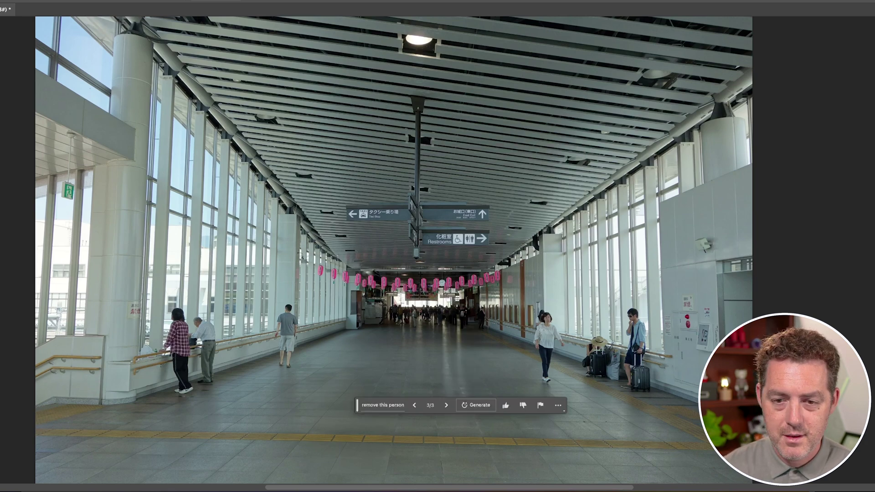
Remove the group of people and luggage near the right-hand railing with Generative Fill, choosing the second variation.
{"action": "left_click_drag", "start_coordinate": [533, 308], "coordinate": [649, 395]}
{"action": "left_click", "coordinate": [536, 282]}
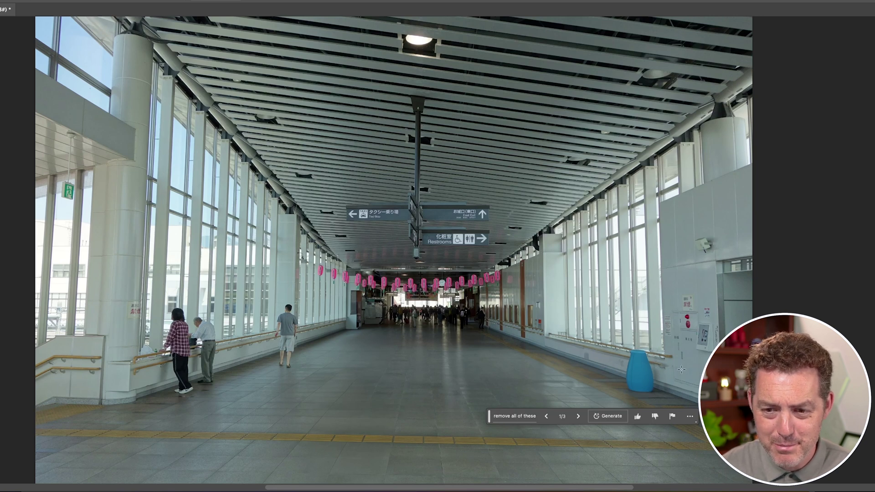
{"action": "left_click", "coordinate": [578, 416]}
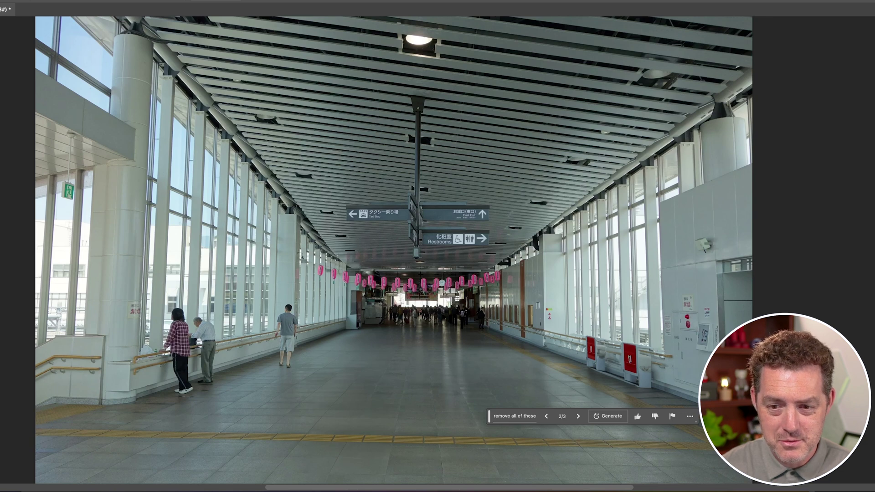
{"action": "left_click", "coordinate": [578, 416]}
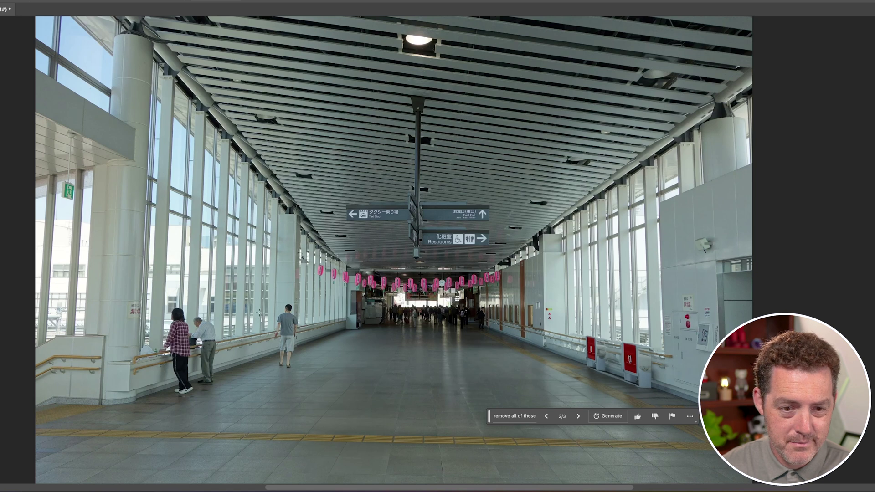
Remove the man in the grey shirt using Generative Fill with the prompt "remove this person", and compare before and after.
{"action": "left_click_drag", "start_coordinate": [271, 299], "coordinate": [313, 372]}
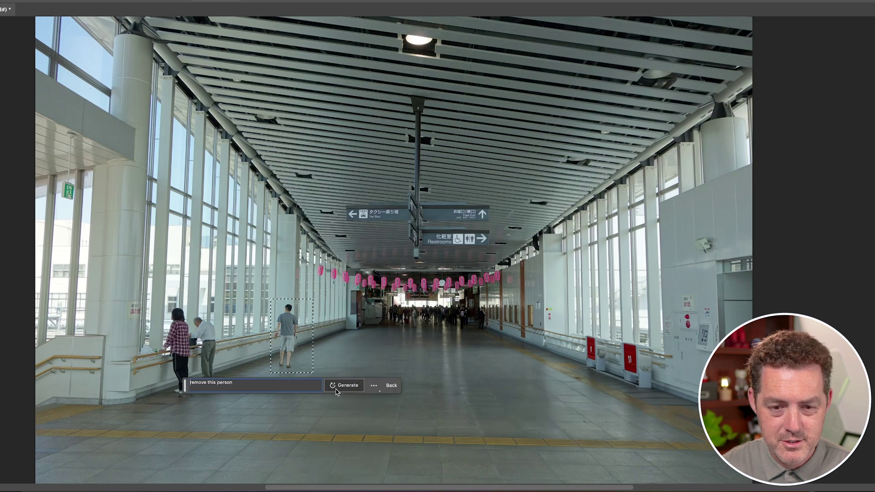
{"action": "left_click", "coordinate": [336, 388]}
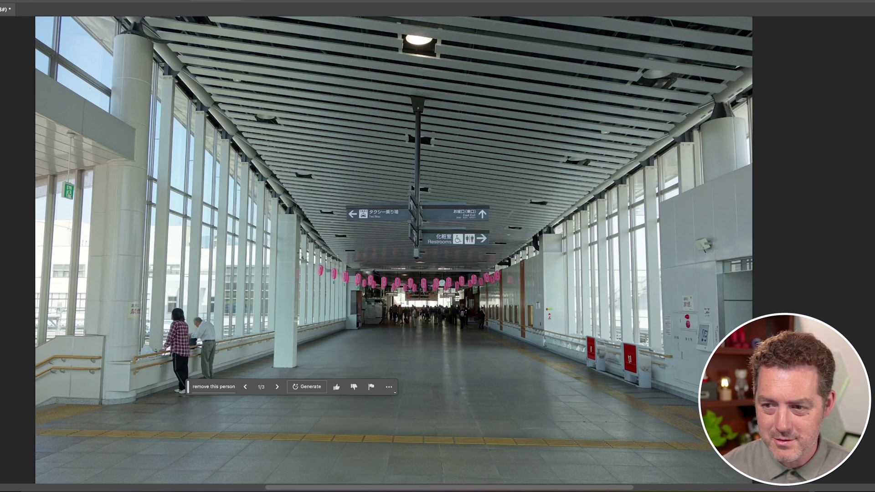
{"action": "key", "text": "super+comma"}
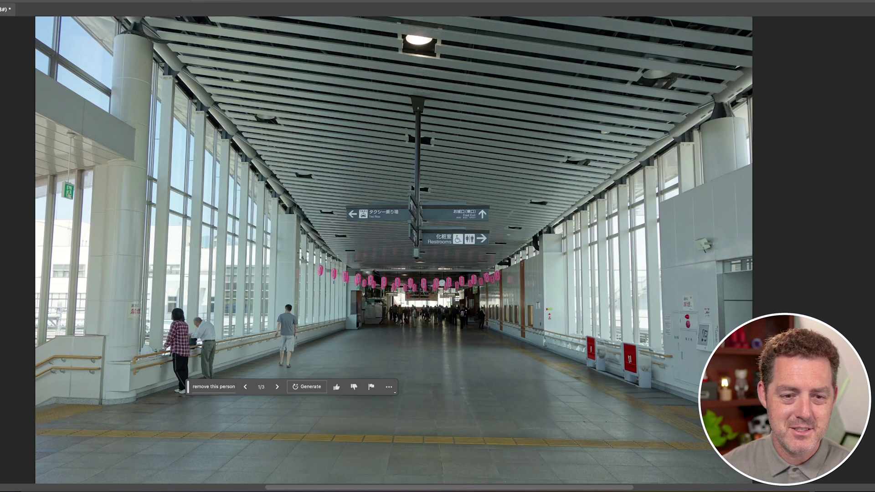
{"action": "key", "text": "ctrl+shift+z"}
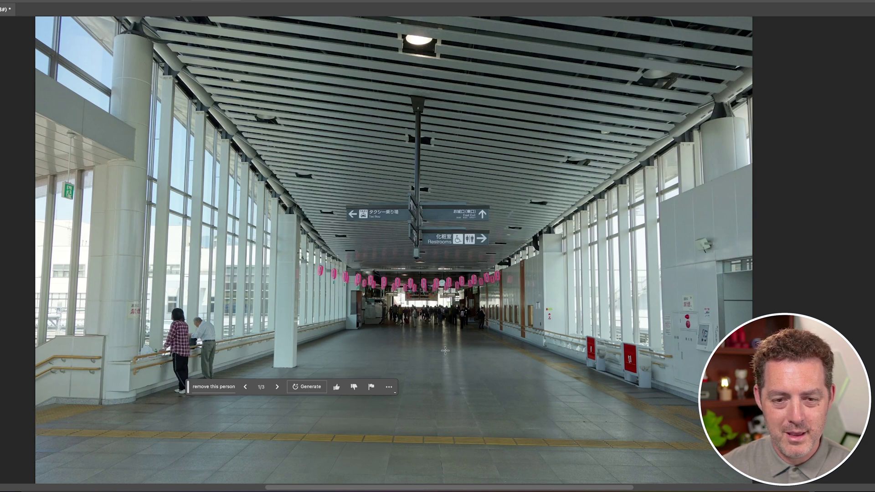
{"action": "key", "text": "ctrl+z"}
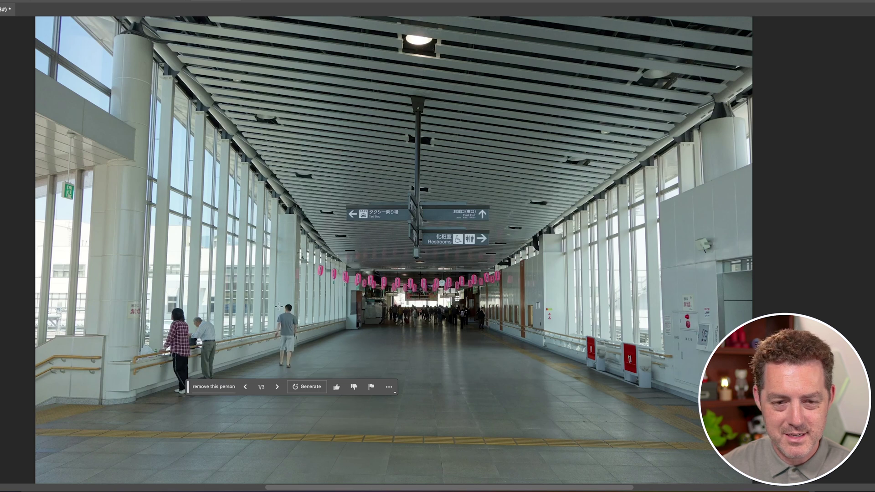
{"action": "key", "text": "ctrl+shift+z"}
Remove the two people at the left-hand railing with Generative Fill, cycling through the variations and keeping the first.
{"action": "left_click_drag", "start_coordinate": [155, 302], "coordinate": [220, 399]}
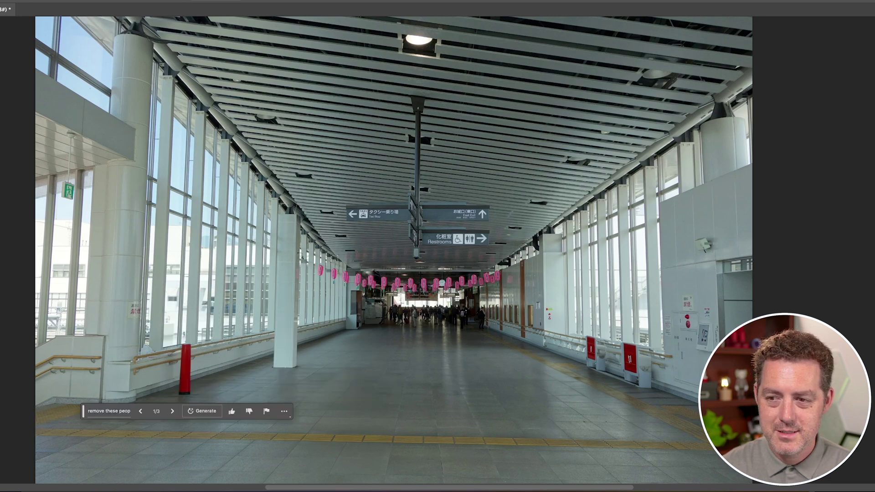
{"action": "left_click", "coordinate": [172, 411]}
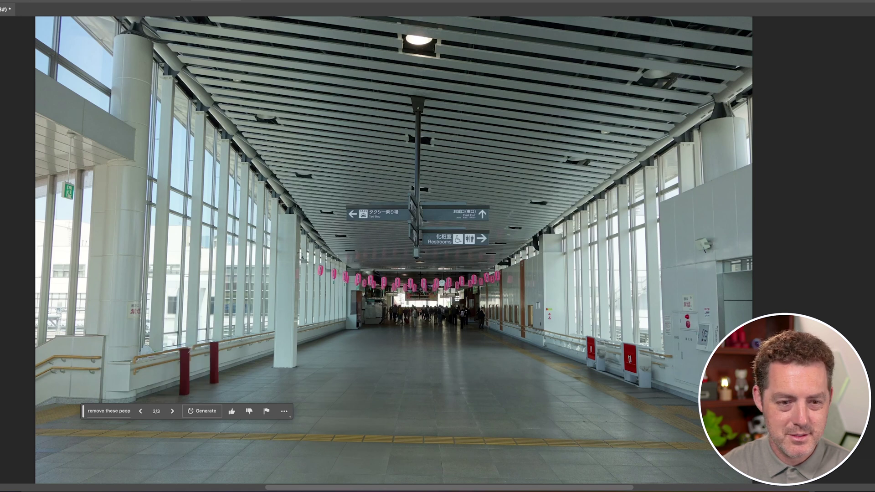
{"action": "left_click", "coordinate": [172, 411]}
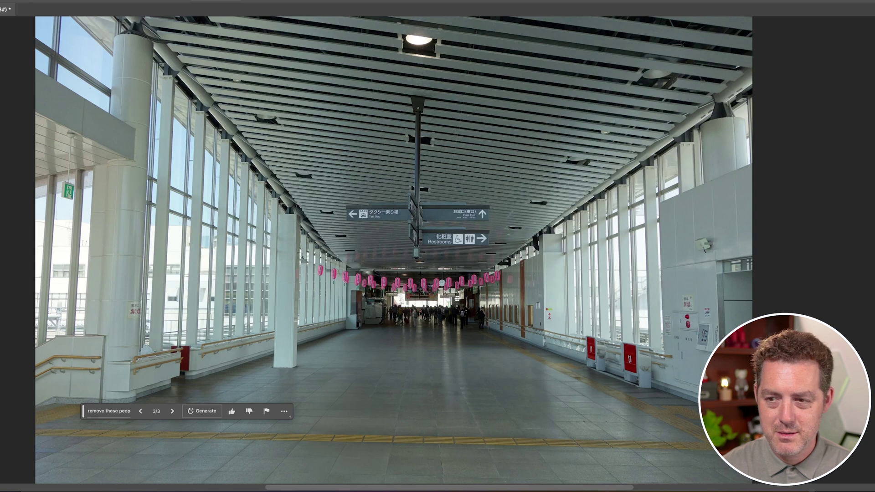
{"action": "left_click", "coordinate": [172, 411]}
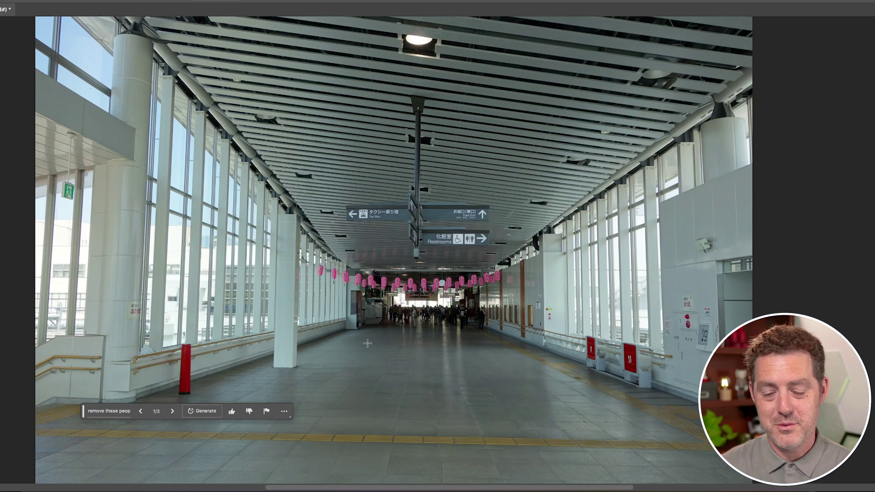
Try Generative Fill with the prompt "add pikachu" at the base of the white column.
{"action": "left_click_drag", "start_coordinate": [266, 344], "coordinate": [298, 384]}
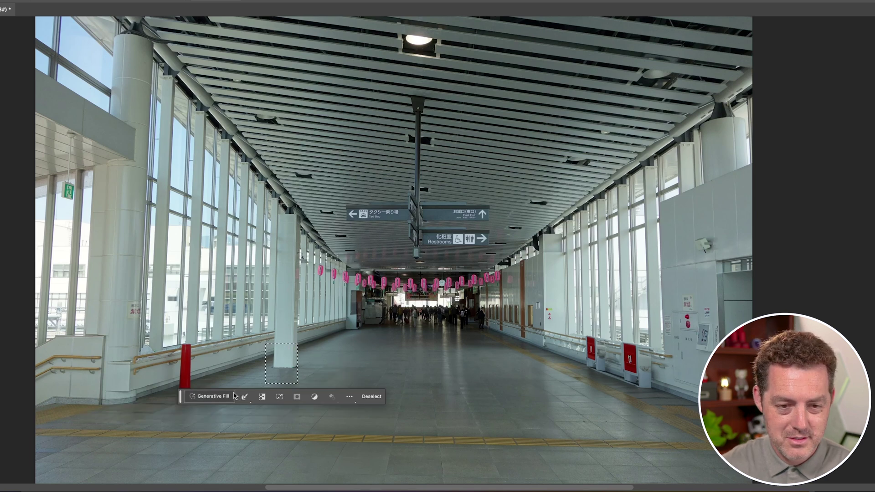
{"action": "left_click", "coordinate": [209, 396]}
{"action": "type", "text": "add po"}
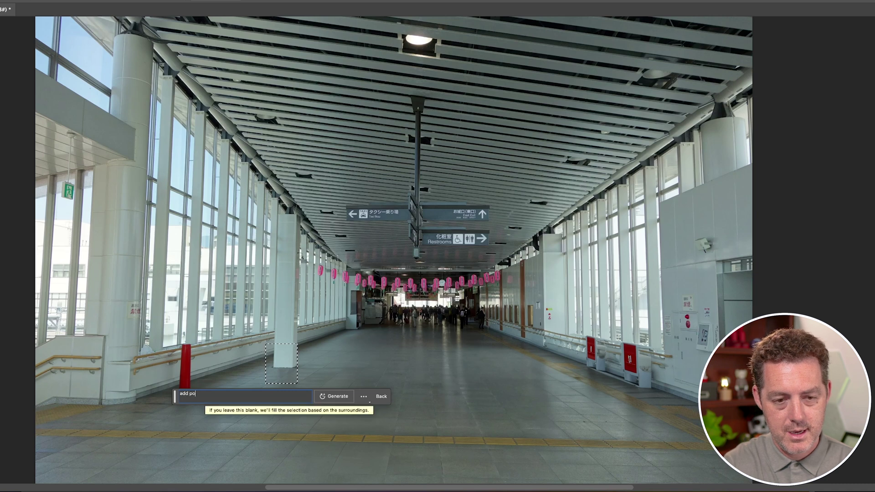
{"action": "type", "text": "pic"}
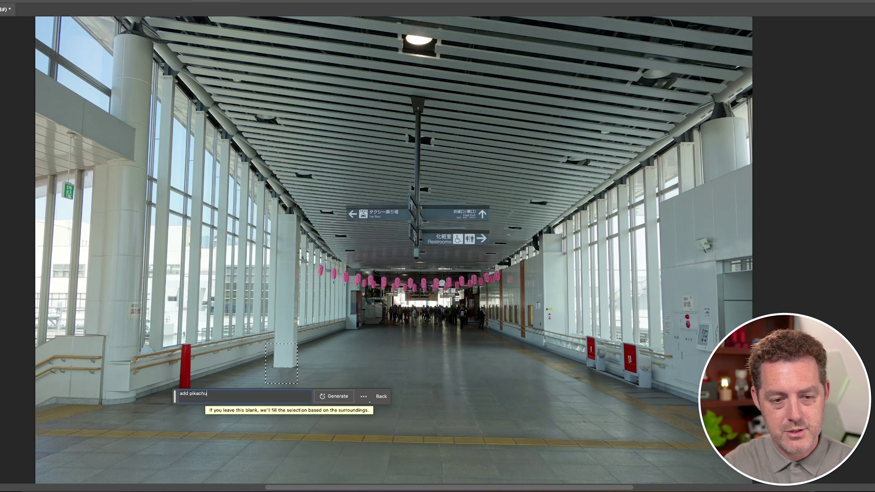
{"action": "key", "text": "Return"}
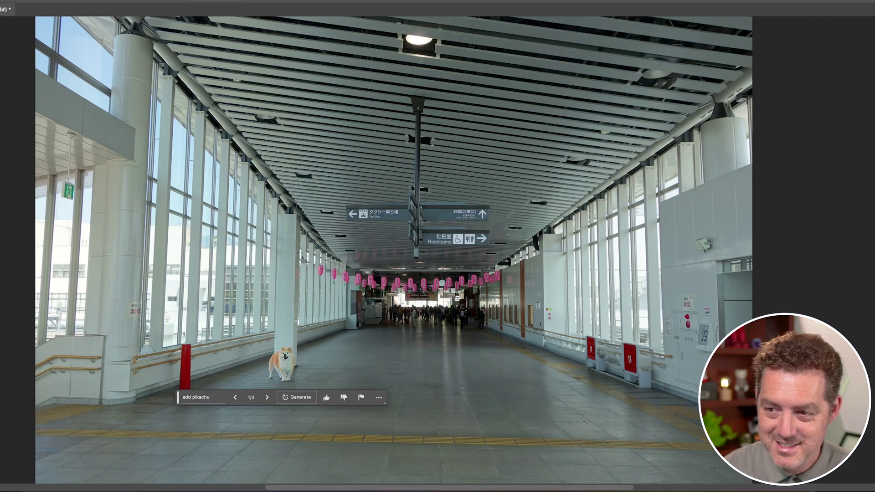
{"action": "left_click", "coordinate": [235, 397]}
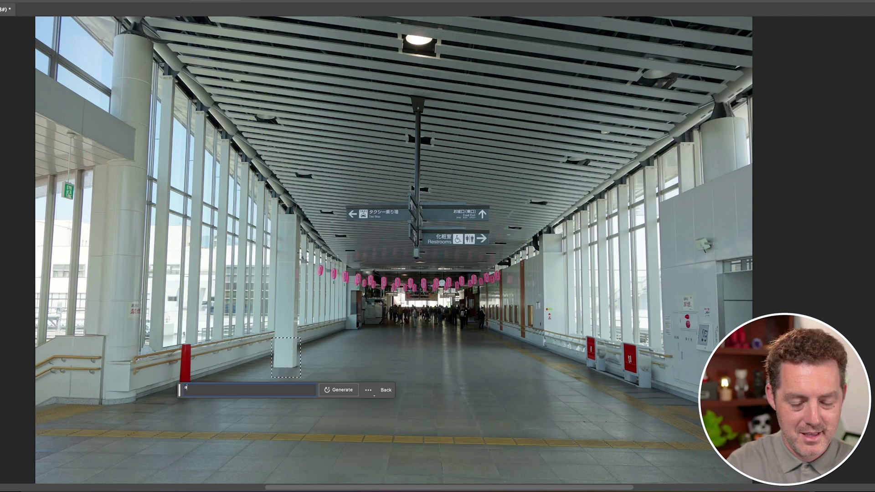
Generate a fill at the base of the white column with the prompt "add a pokemon".
{"action": "type", "text": "add a pokemon"}
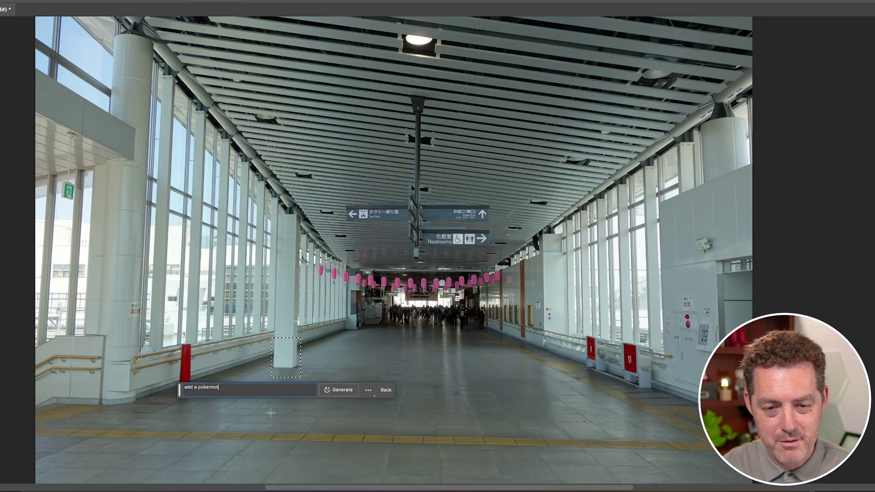
{"action": "left_click", "coordinate": [338, 389]}
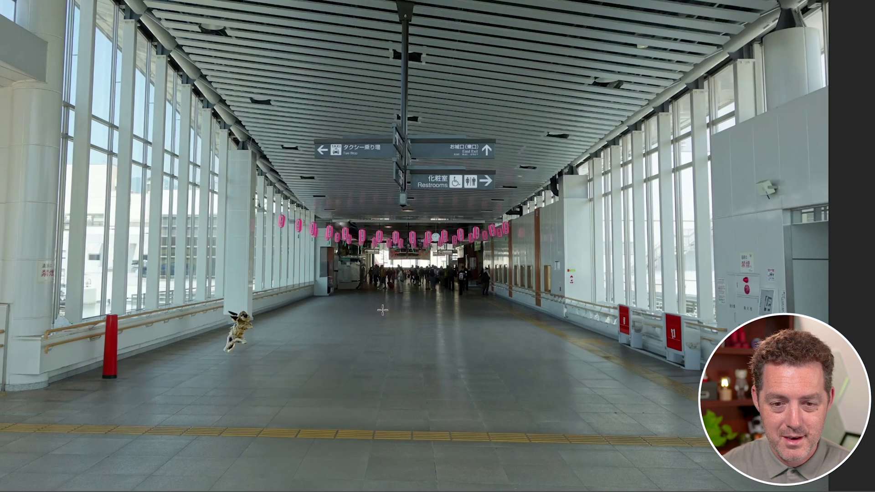
Try Generative Fill on the central floor with the prompt "add dogs playing poker at a poker table" and browse its variations.
{"action": "left_click_drag", "start_coordinate": [383, 310], "coordinate": [579, 426]}
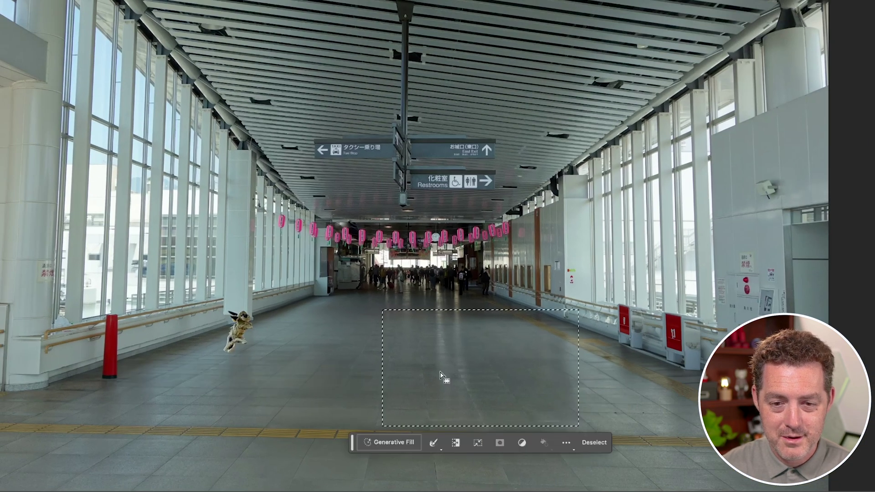
{"action": "type", "text": "add dogs pla"}
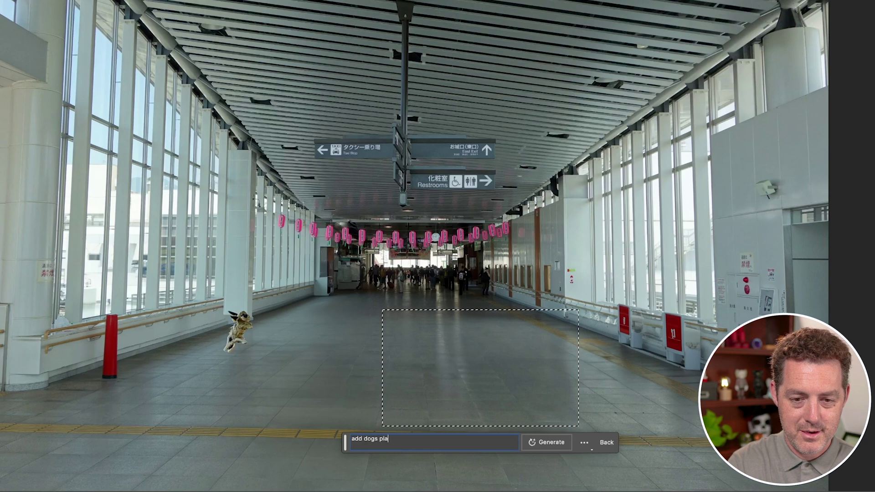
{"action": "type", "text": "ying poker"}
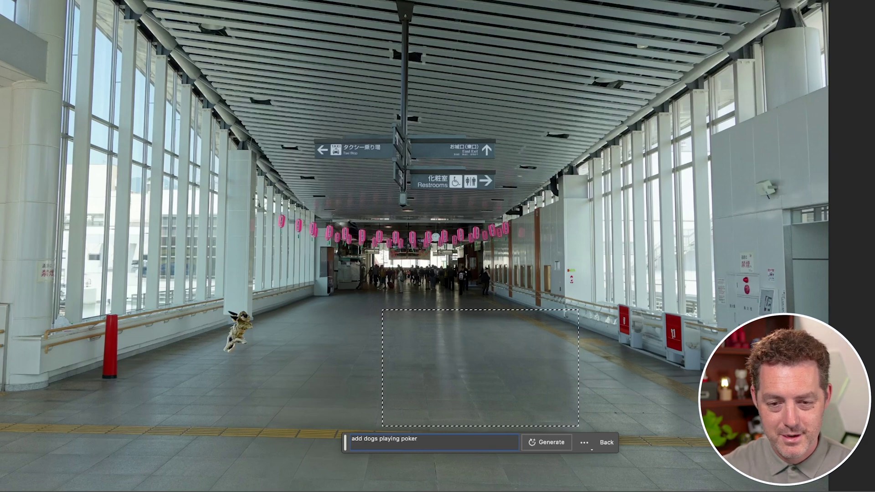
{"action": "type", "text": " at a poker table"}
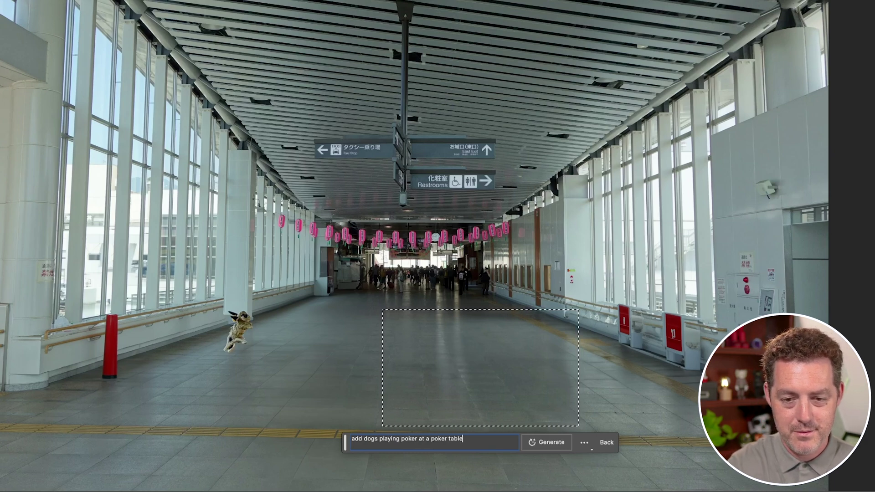
{"action": "key", "text": "Return"}
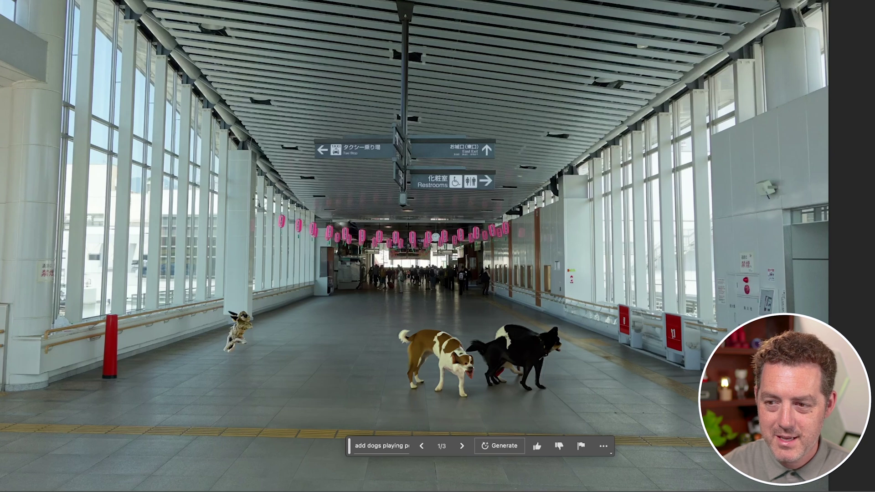
{"action": "key", "text": "Right"}
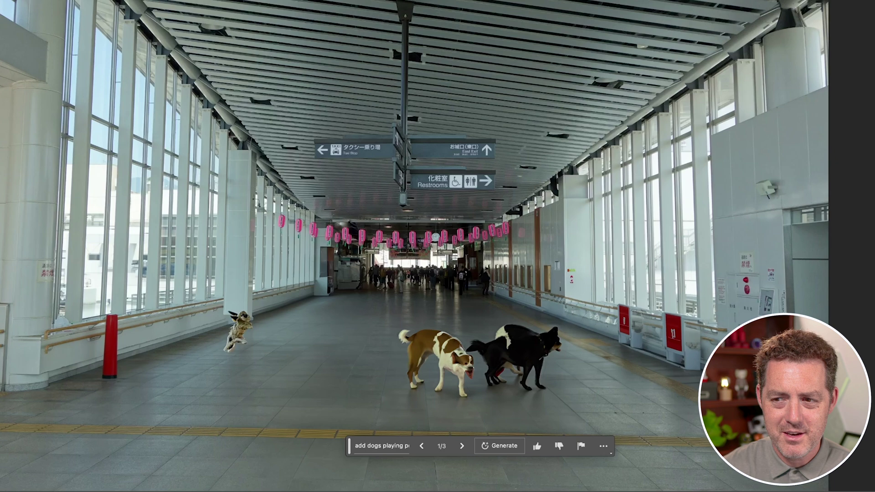
{"action": "key", "text": "Right"}
{"action": "key", "text": "Right"}
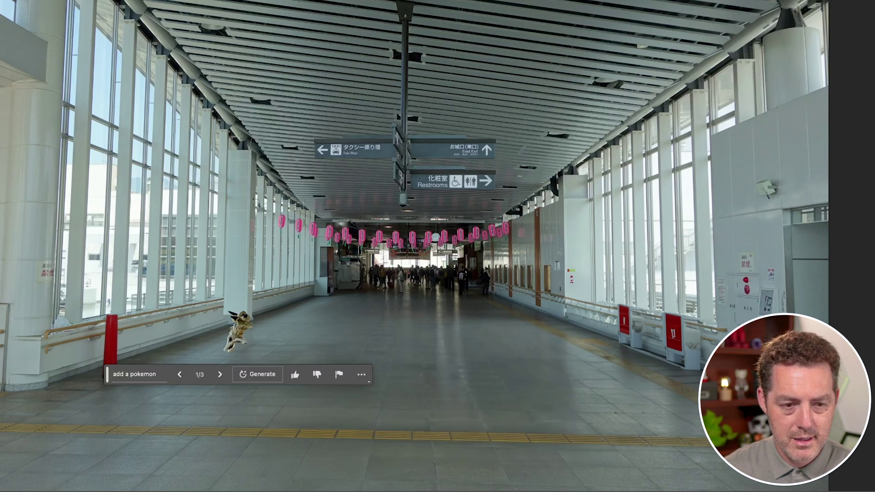
Try Generative Fill without a prompt on the whole floor area across the lower half of the concourse and browse its variations.
{"action": "left_click_drag", "start_coordinate": [1, 285], "coordinate": [828, 491]}
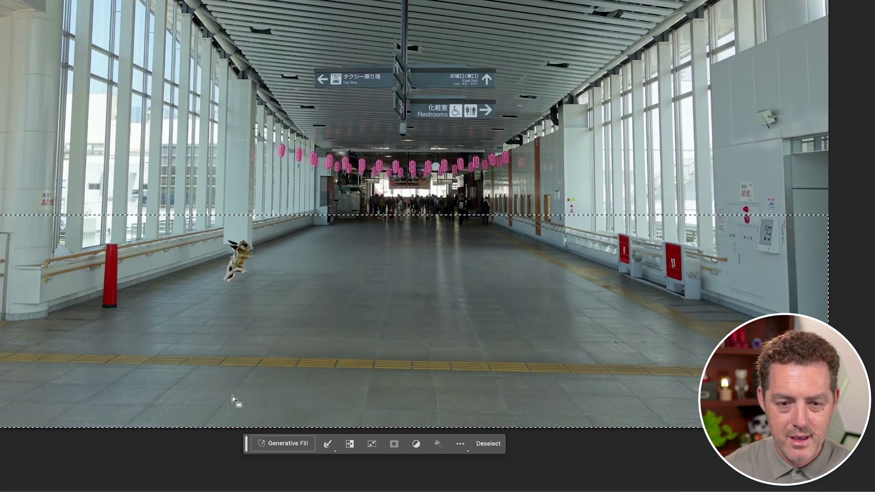
{"action": "left_click", "coordinate": [284, 442]}
{"action": "left_click", "coordinate": [441, 443]}
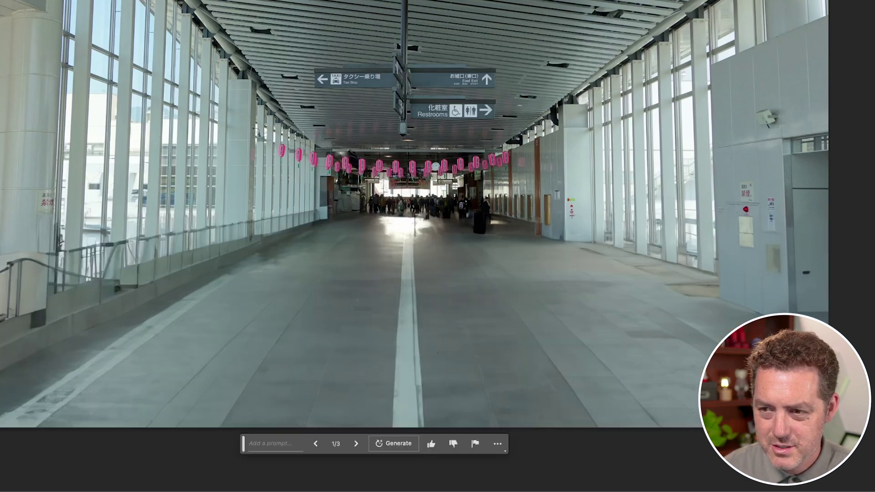
{"action": "left_click", "coordinate": [356, 444]}
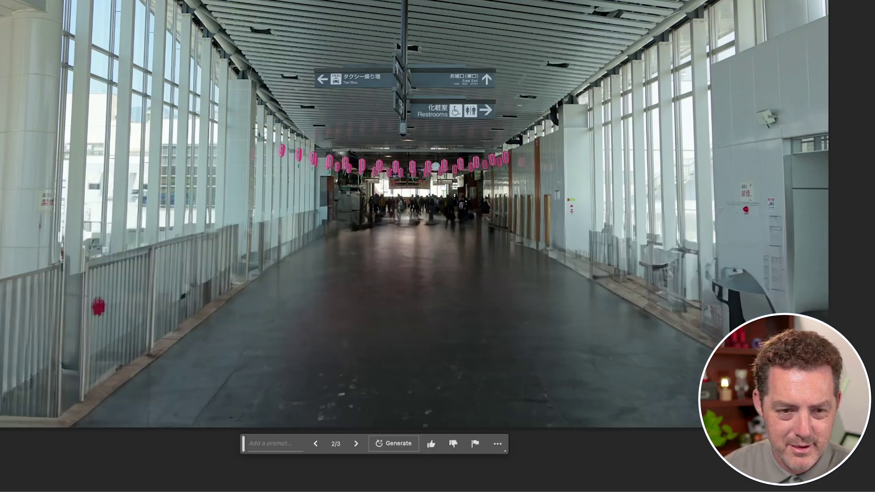
{"action": "left_click", "coordinate": [356, 444]}
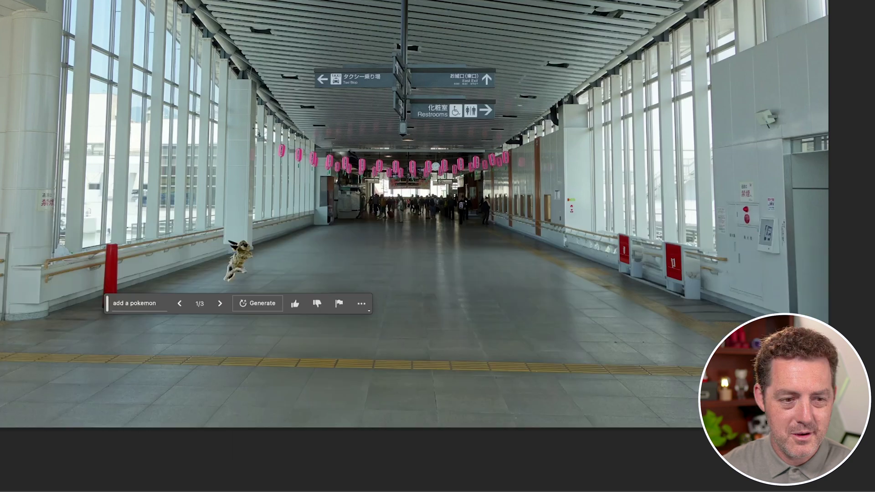
Generate a fill across the lower half of the concourse with the prompt "add a magical forest inside this train station hallway" and browse its variations.
{"action": "left_click_drag", "start_coordinate": [388, 215], "coordinate": [829, 428]}
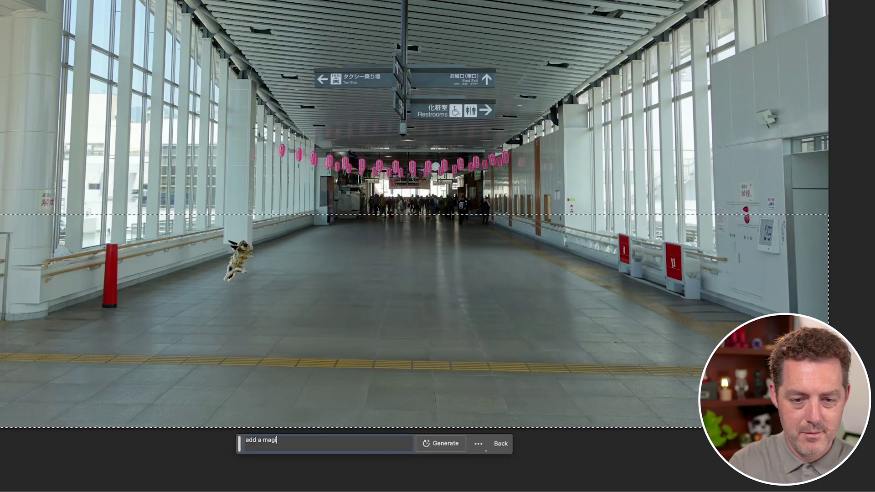
{"action": "type", "text": "st inside this train station hallway"}
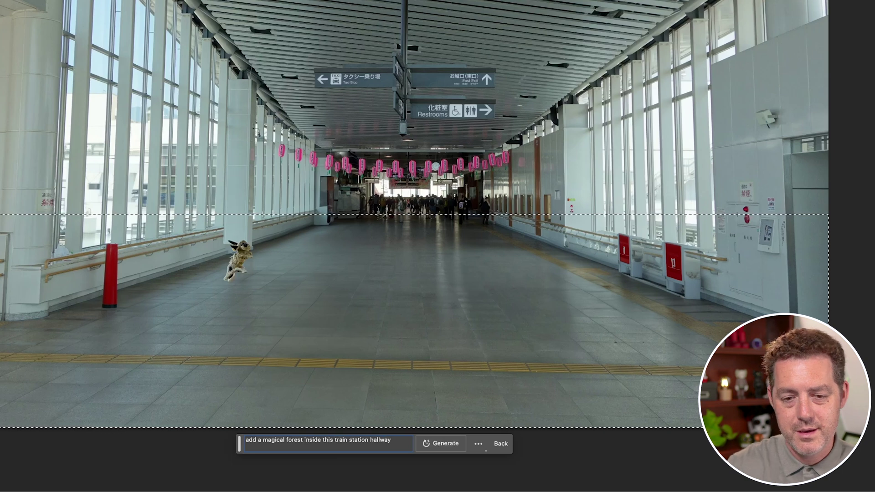
{"action": "key", "text": "Return"}
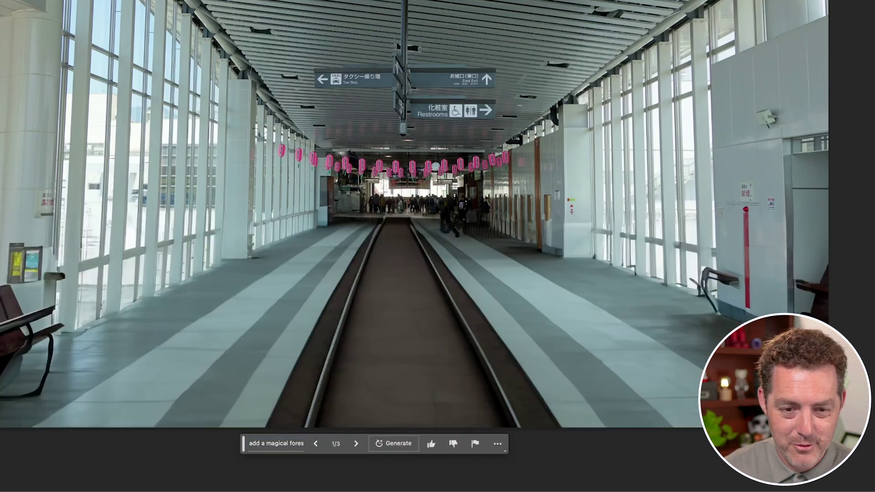
{"action": "left_click", "coordinate": [356, 443]}
{"action": "left_click", "coordinate": [356, 443]}
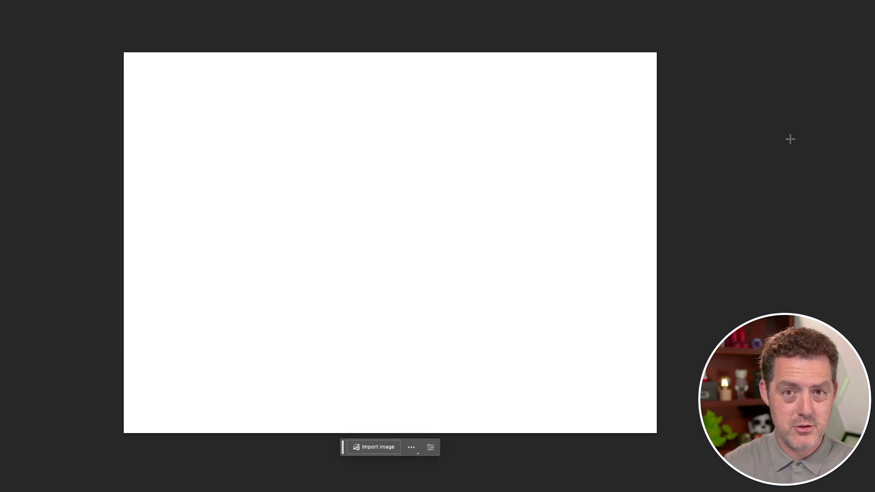
Fill the entire blank white canvas using Generative Fill without a prompt.
{"action": "left_click_drag", "start_coordinate": [125, 57], "coordinate": [656, 439]}
{"action": "left_click", "coordinate": [314, 456]}
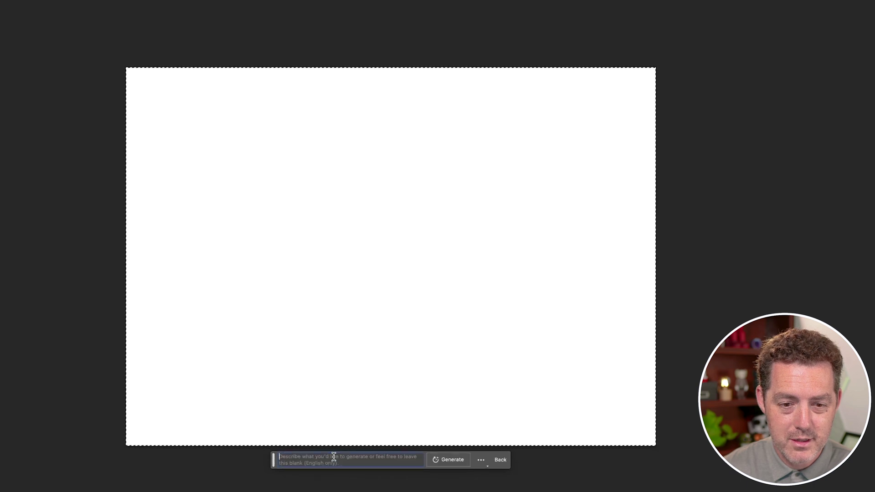
{"action": "left_click", "coordinate": [449, 458]}
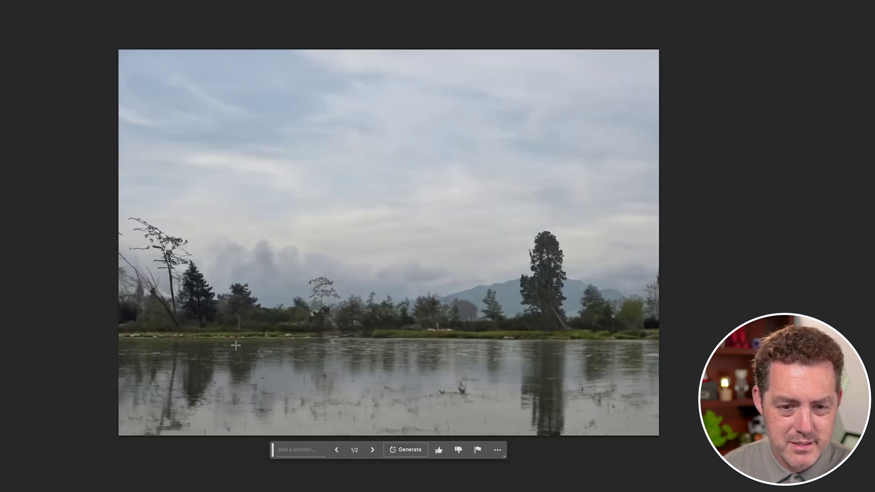
Try Generative Fill on the water below the shoreline with the prompt "add alligators".
{"action": "left_click_drag", "start_coordinate": [118, 332], "coordinate": [684, 441]}
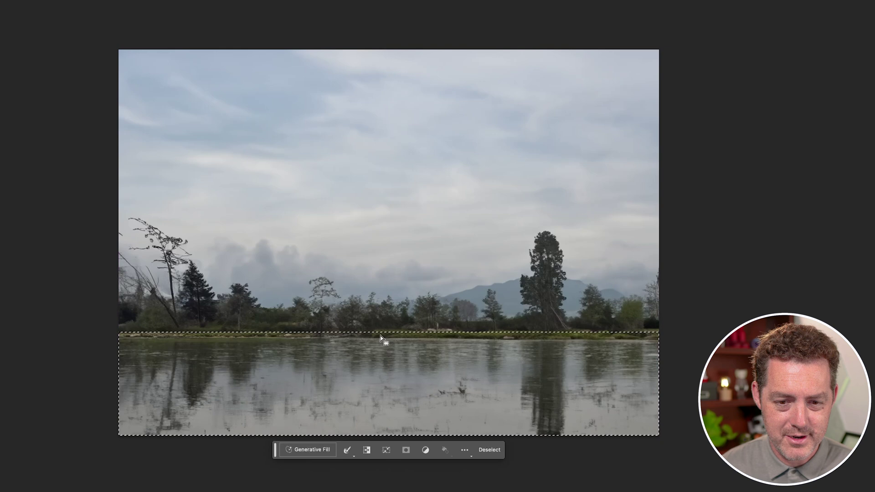
{"action": "left_click", "coordinate": [319, 449]}
{"action": "type", "text": "add alligators"}
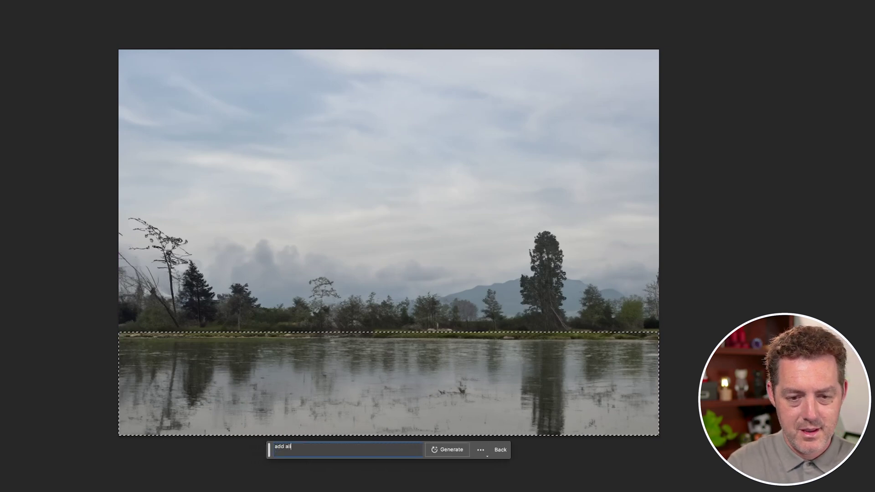
{"action": "key", "text": "Return"}
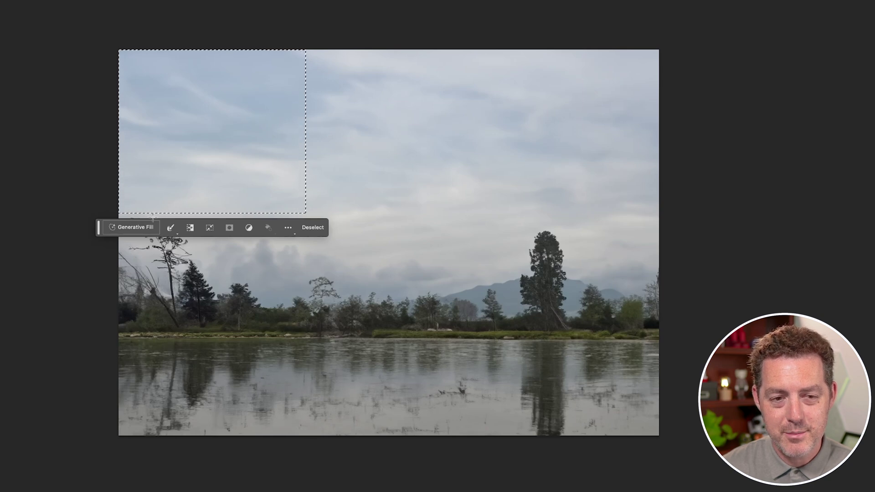
Generate a fill in the upper-left part of the sky with the prompt "add a planet".
{"action": "left_click", "coordinate": [136, 227]}
{"action": "type", "text": "add a pl"}
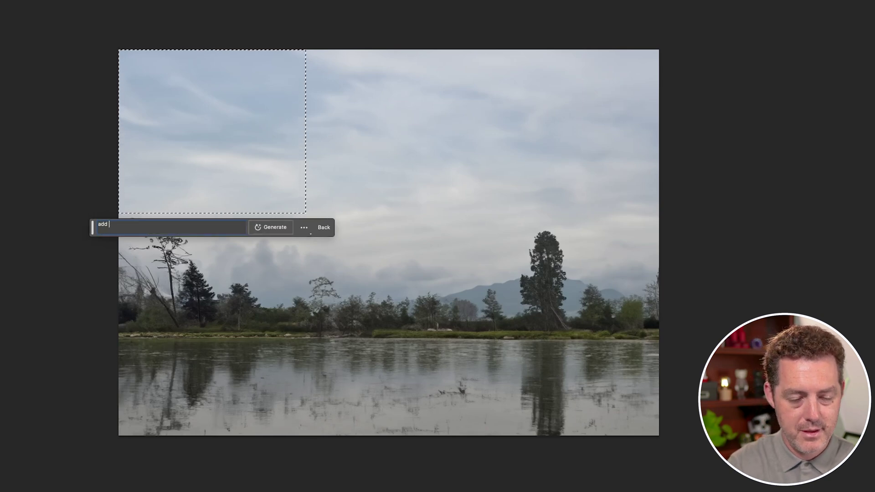
{"action": "type", "text": "anet"}
{"action": "key", "text": "Return"}
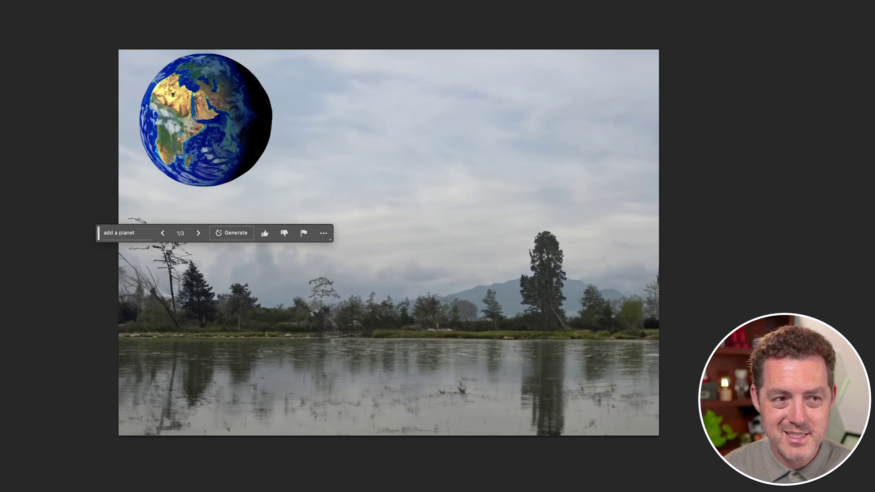
Widen the canvas to 2500 pixels, extending it equally on both sides.
{"action": "key", "text": "super+alt+c"}
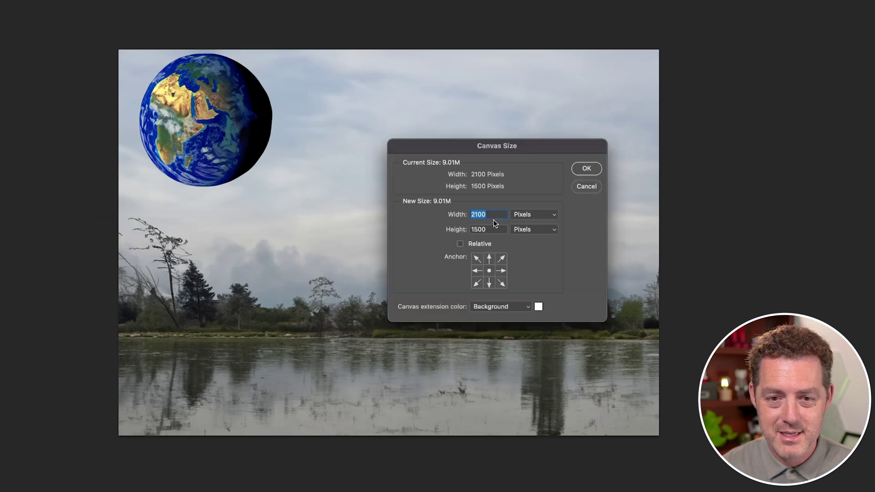
{"action": "type", "text": "2500"}
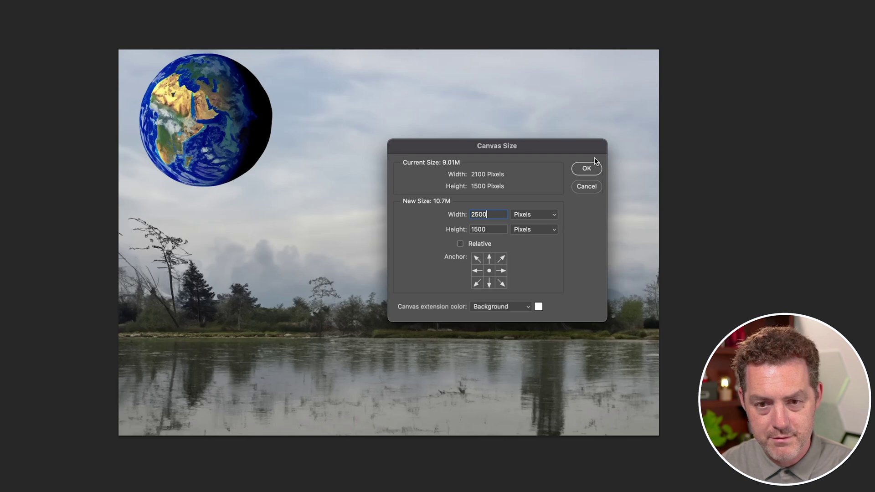
{"action": "left_click", "coordinate": [586, 168]}
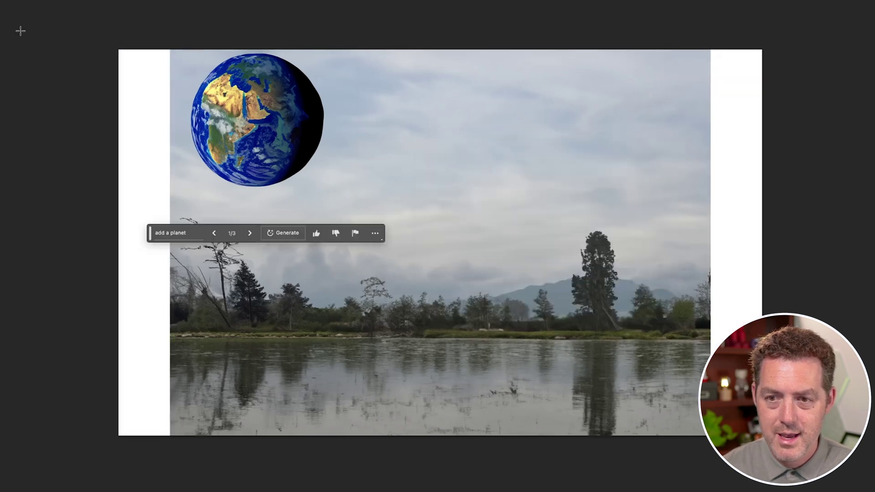
Select the blank strips on both sides of the landscape and extend the scene into them with an unprompted Generative Fill.
{"action": "left_click_drag", "start_coordinate": [170, 43], "coordinate": [708, 462]}
{"action": "key", "text": "super+shift+i"}
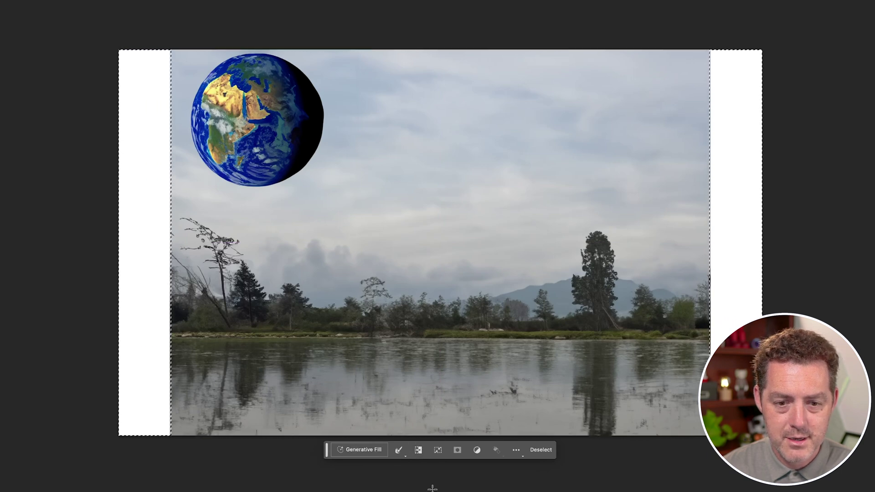
{"action": "left_click", "coordinate": [370, 451]}
{"action": "left_click", "coordinate": [493, 452]}
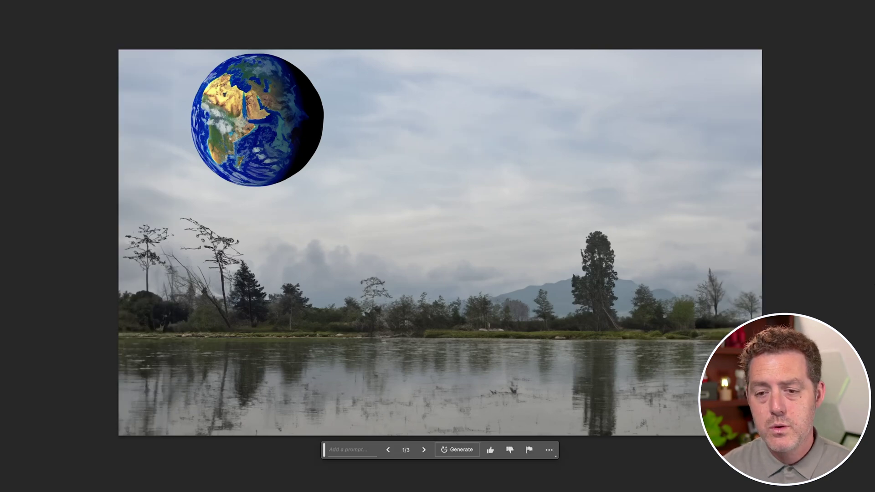